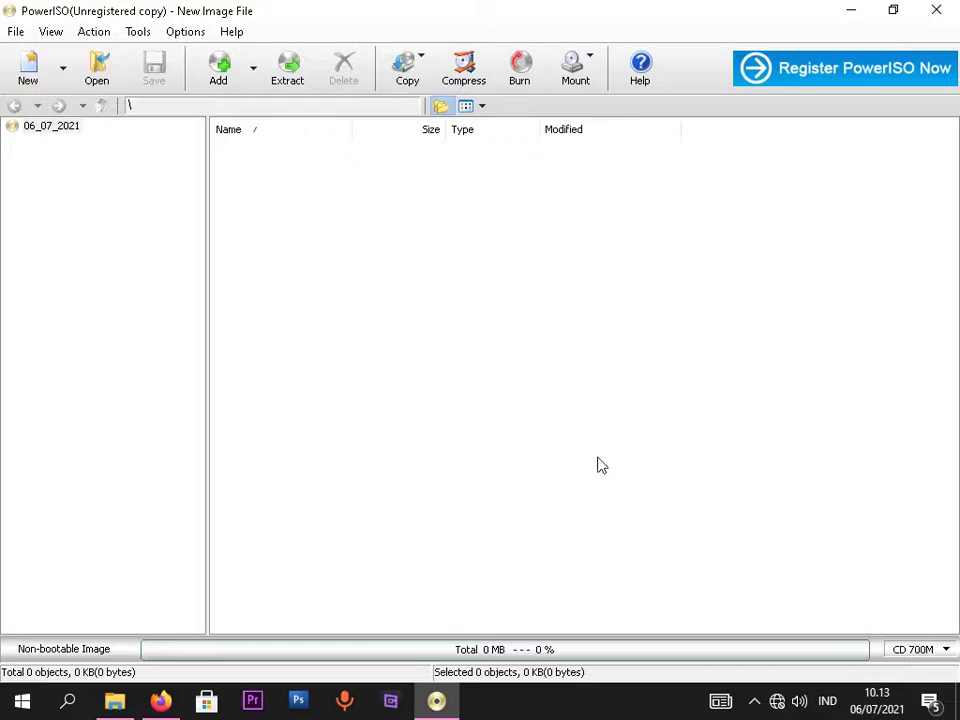
- Switch to File Explorer and open the tgasd folder inside Folder Gu & Val on drive E
{"action": "left_click", "coordinate": [116, 699]}
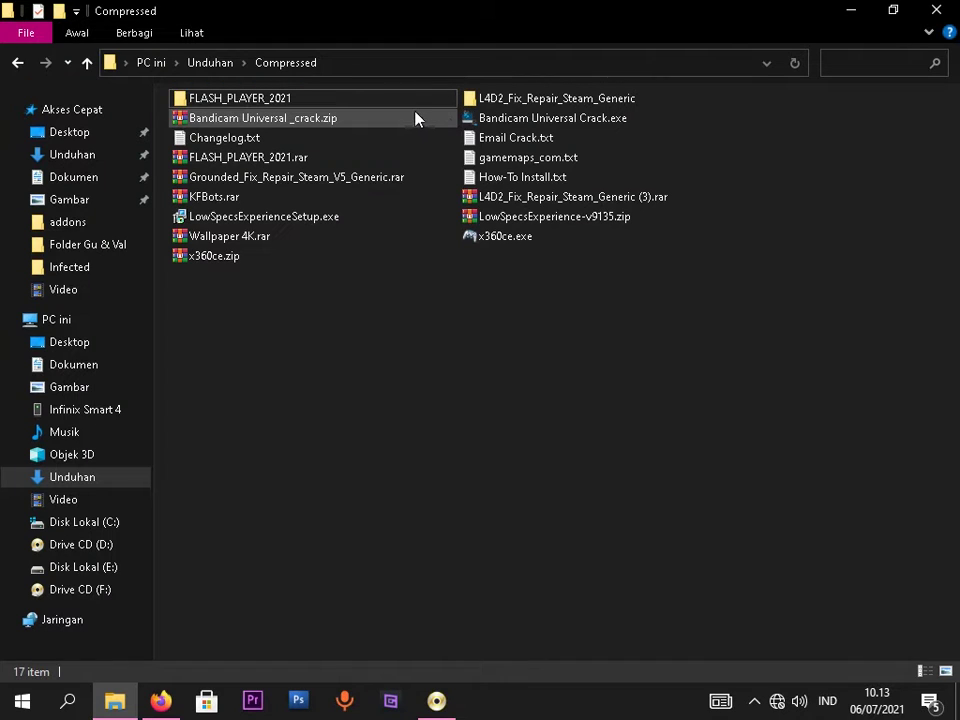
{"action": "left_click", "coordinate": [107, 566]}
{"action": "double_click", "coordinate": [538, 128]}
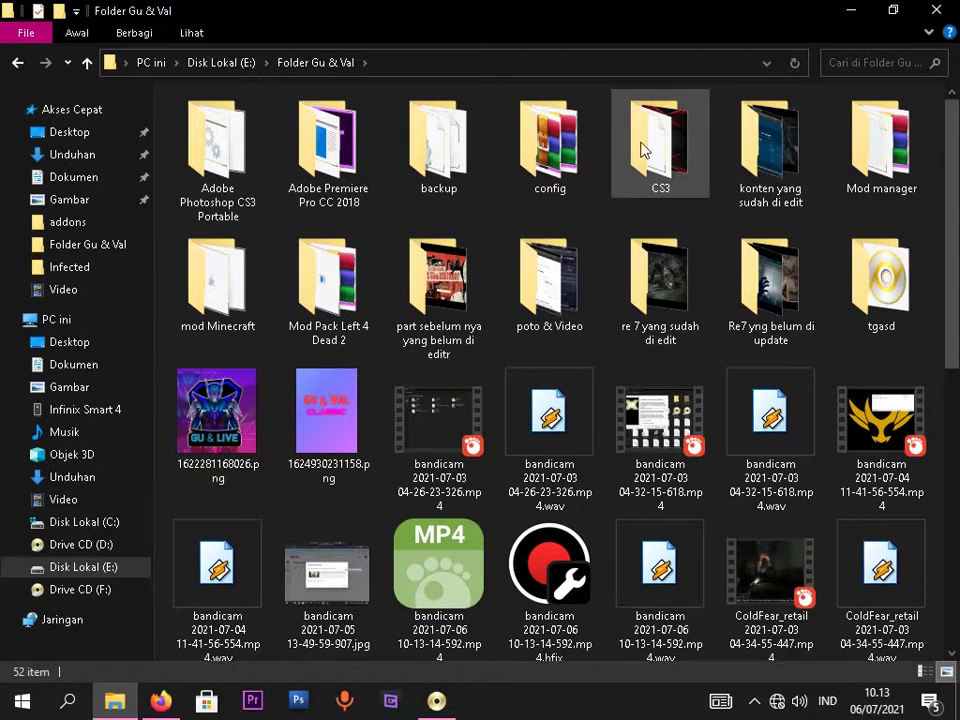
{"action": "double_click", "coordinate": [880, 285]}
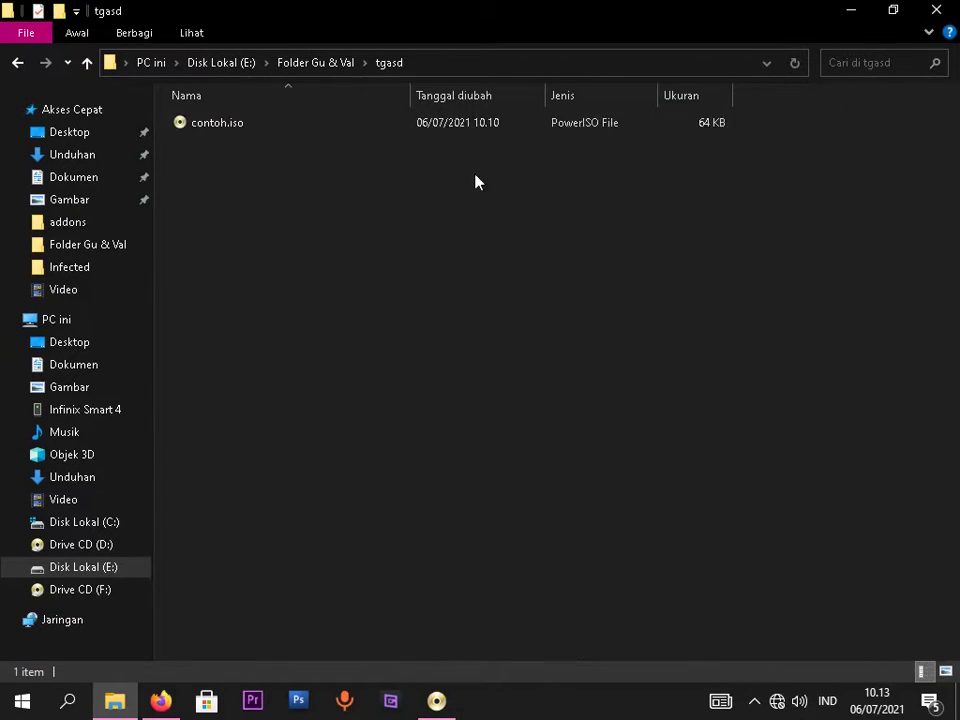
- Examine which programs are offered for opening contoh.iso
{"action": "right_click", "coordinate": [221, 122]}
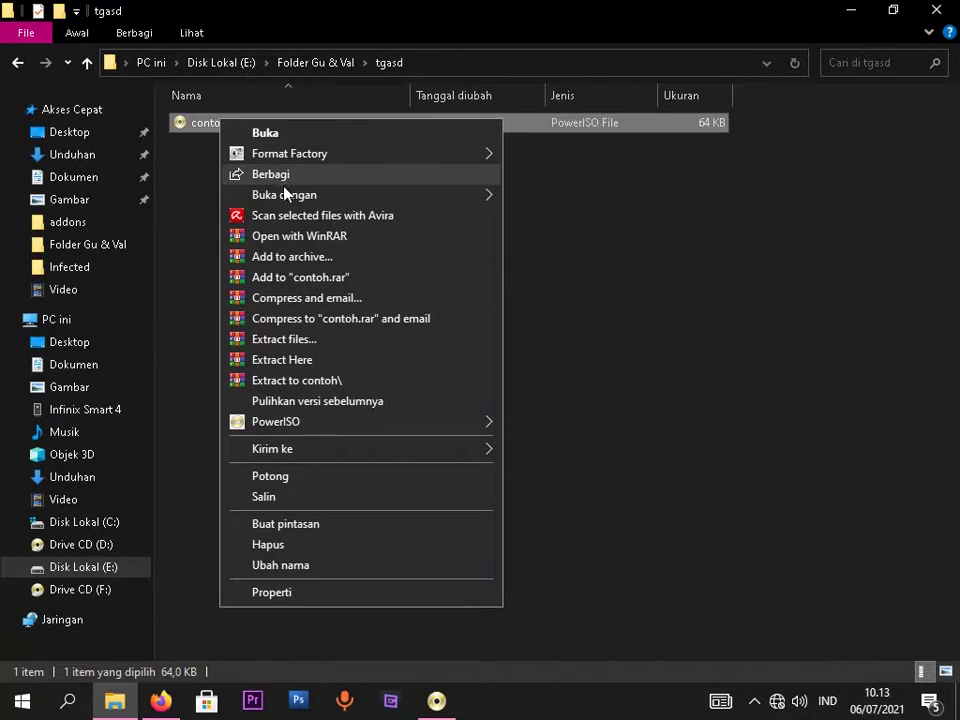
{"action": "mouse_move", "coordinate": [285, 194]}
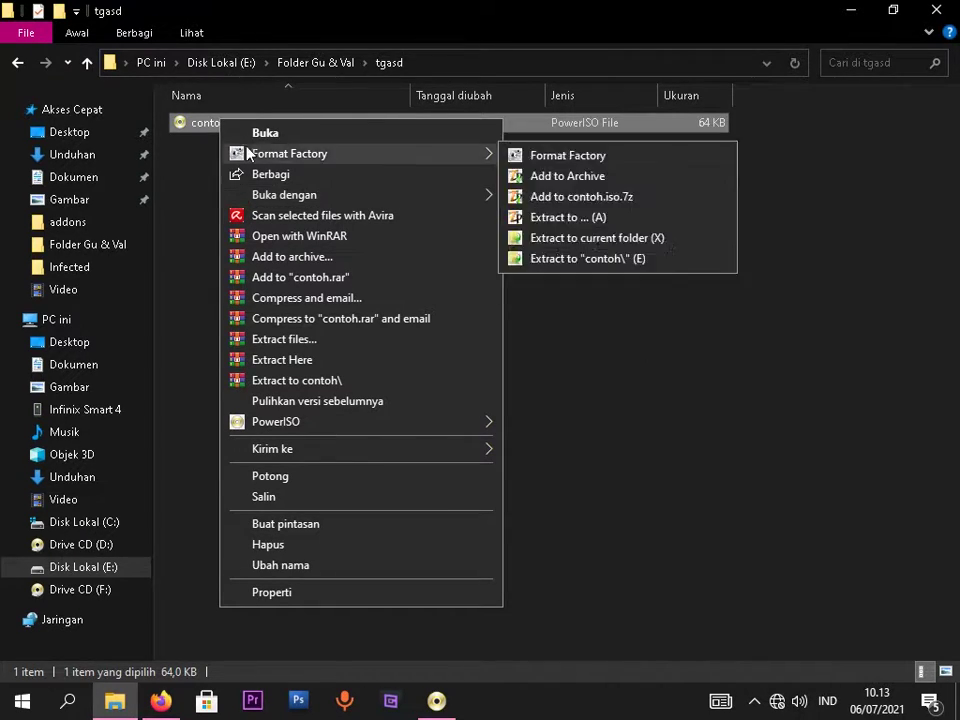
{"action": "left_click", "coordinate": [186, 146]}
{"action": "right_click", "coordinate": [222, 131]}
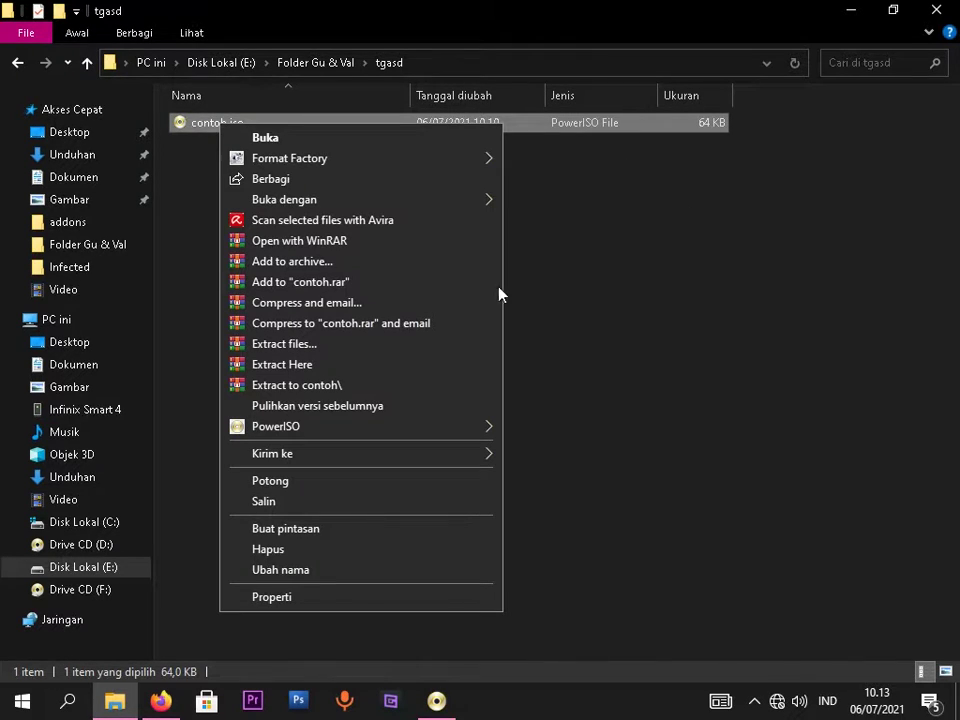
{"action": "mouse_move", "coordinate": [394, 203]}
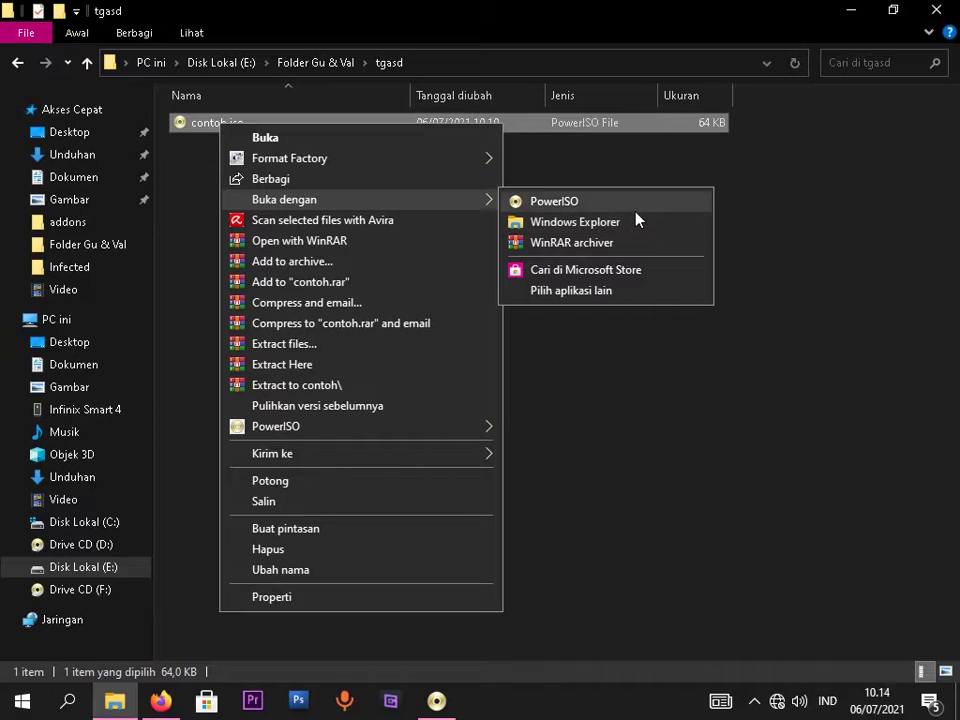
{"action": "left_click", "coordinate": [643, 368]}
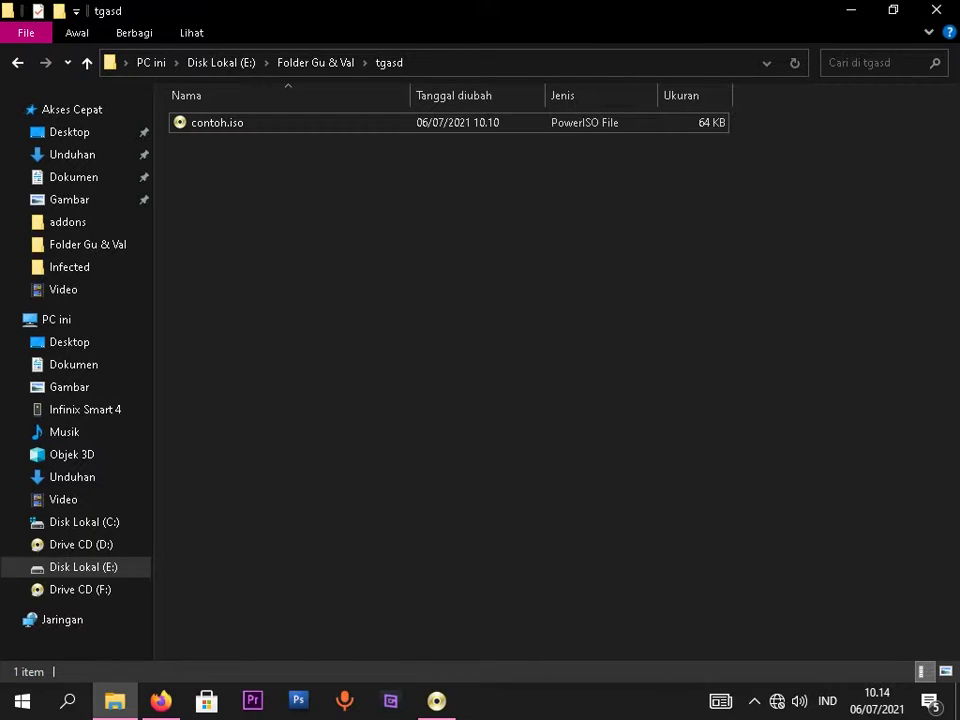
- Switch to PowerISO and examine the mount options for drives D and F and the number-of-drives setting
{"action": "left_click", "coordinate": [446, 697]}
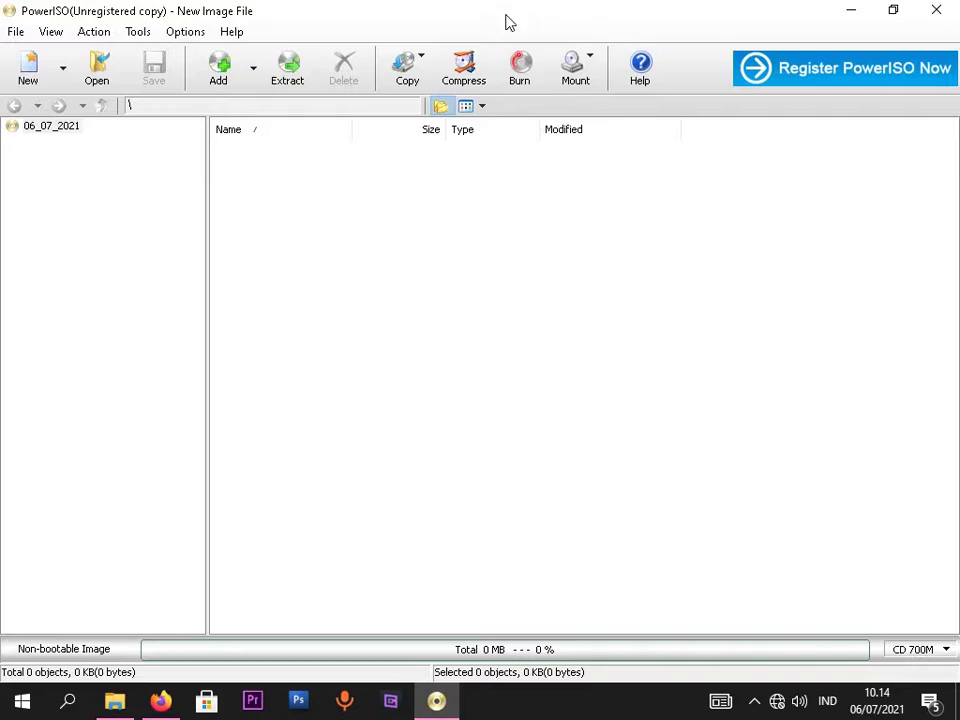
{"action": "left_click", "coordinate": [578, 66]}
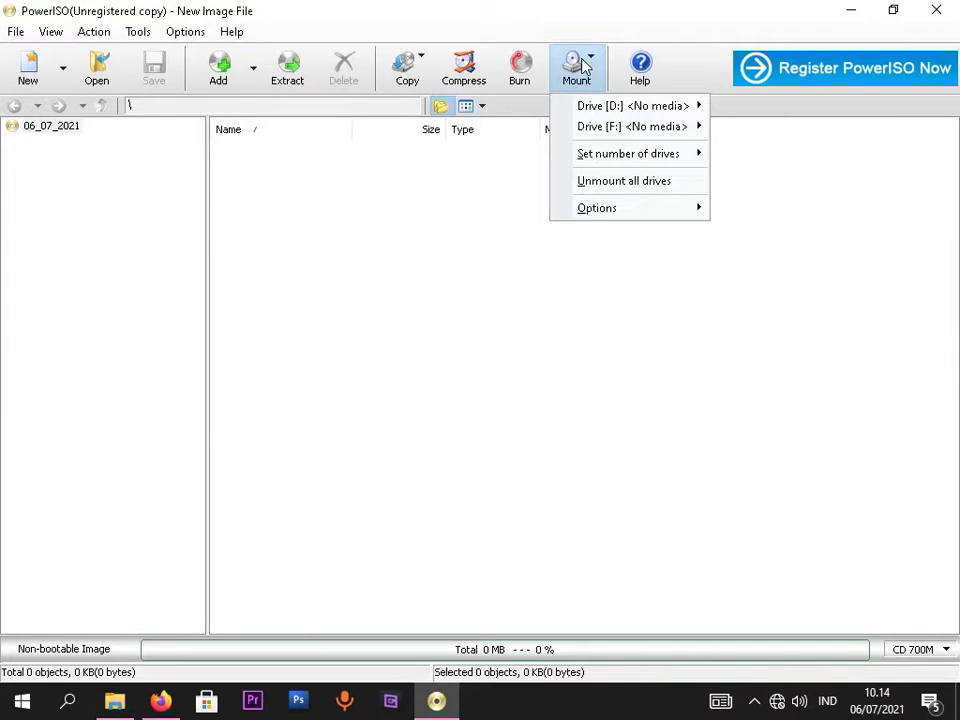
{"action": "mouse_move", "coordinate": [643, 156]}
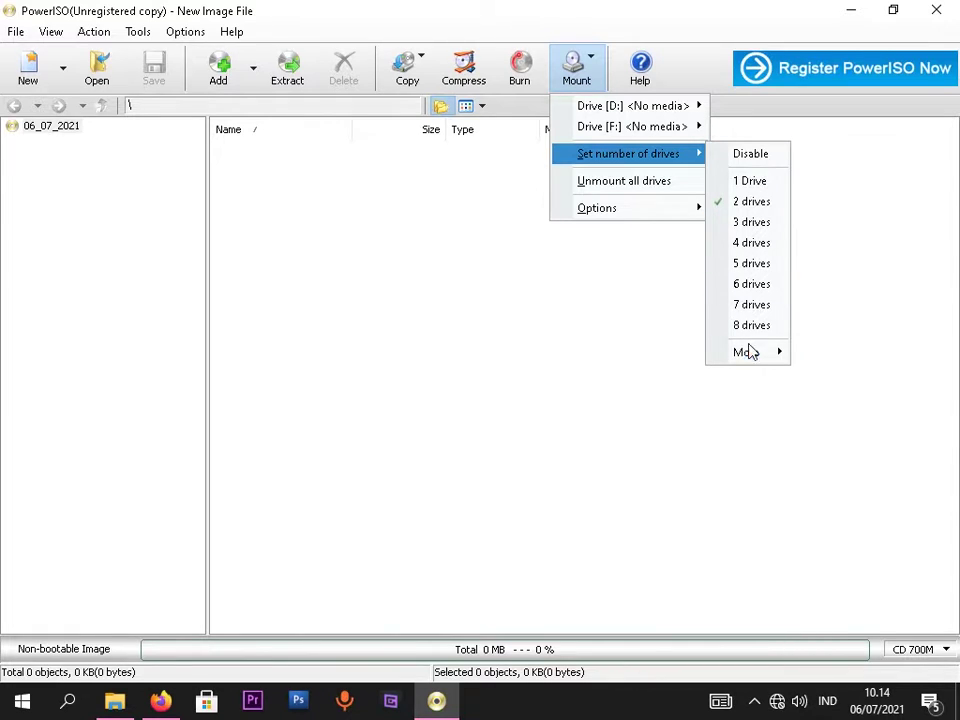
{"action": "mouse_move", "coordinate": [752, 356]}
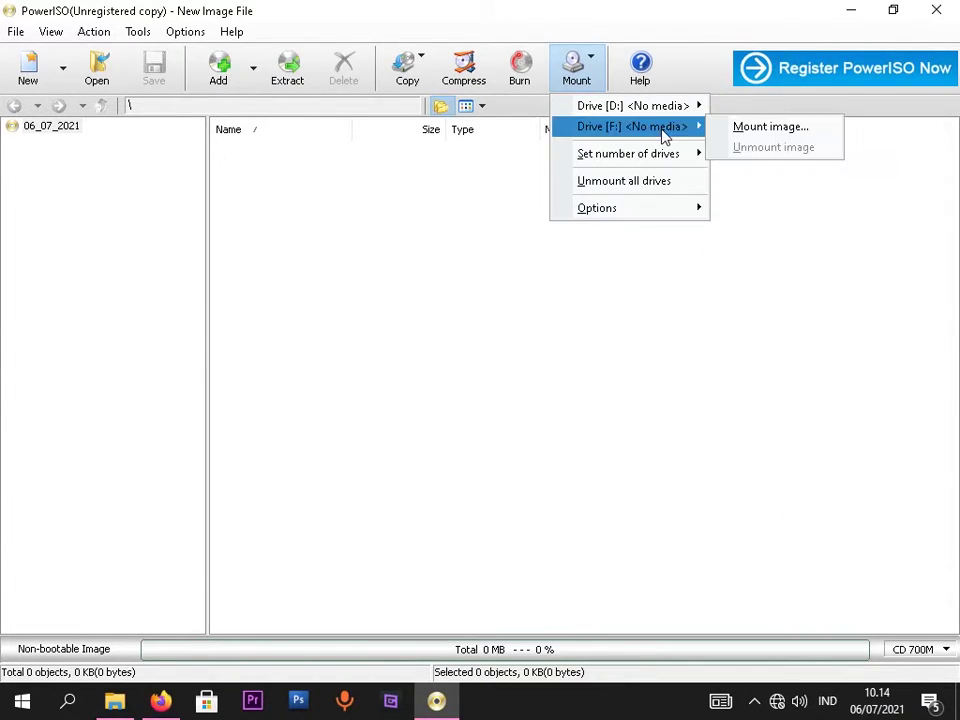
{"action": "mouse_move", "coordinate": [635, 112]}
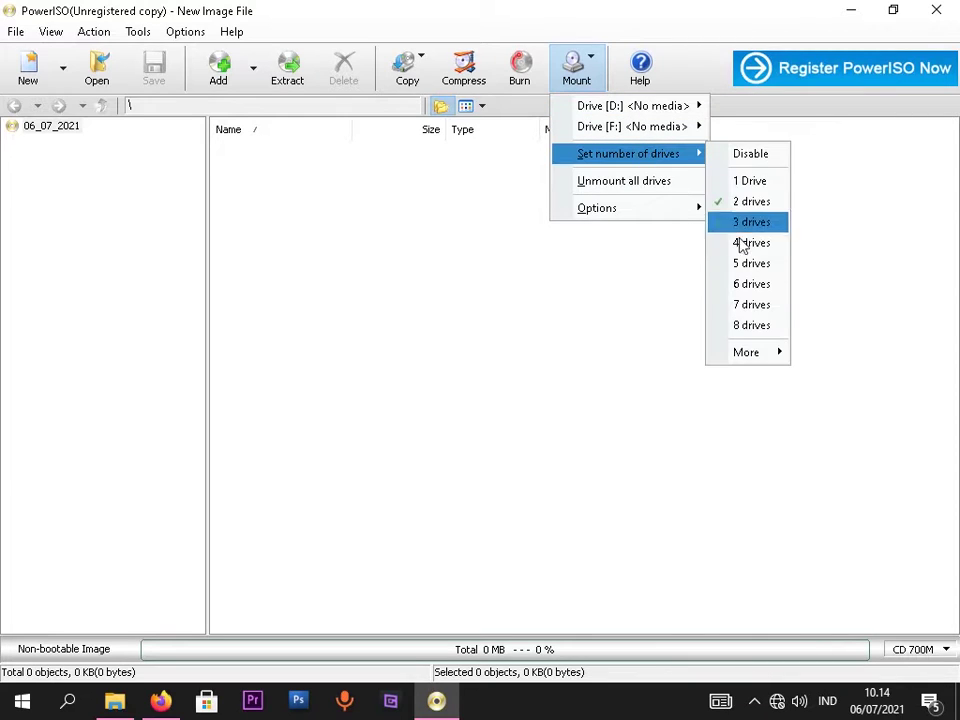
- Switch to File Explorer, try to open CD drive D, and return to the tgasd folder
{"action": "left_click", "coordinate": [116, 706]}
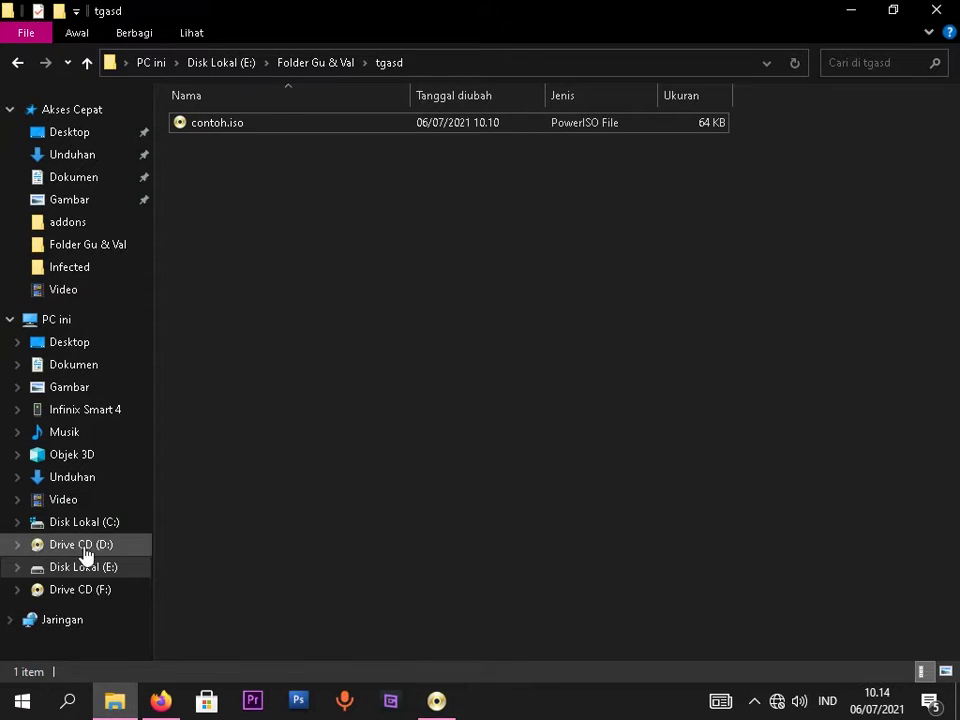
{"action": "left_click", "coordinate": [18, 552]}
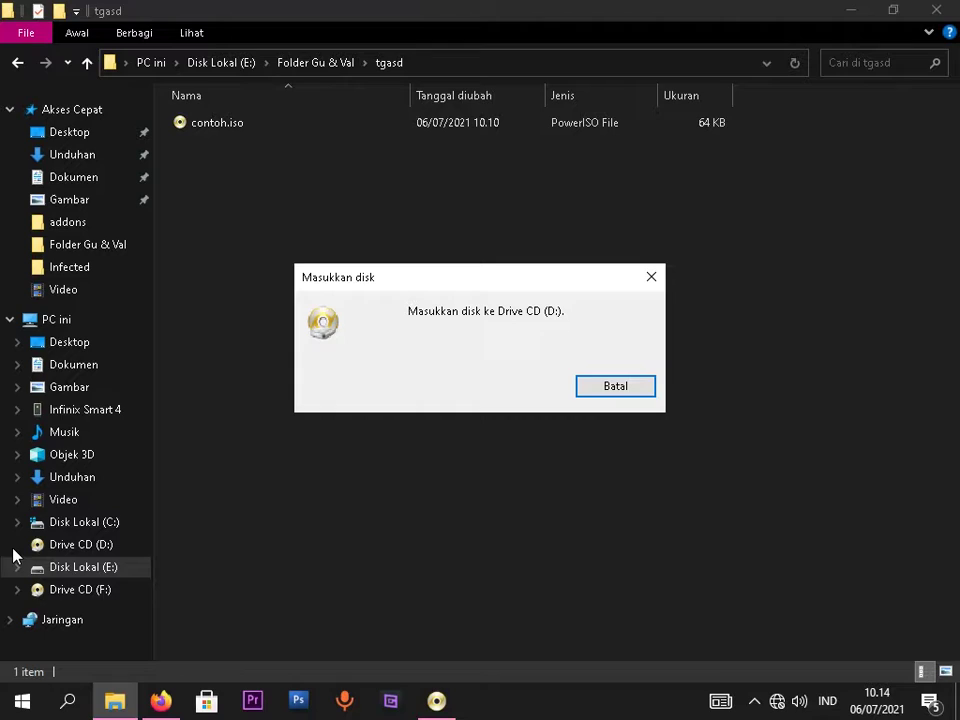
{"action": "left_click", "coordinate": [586, 385]}
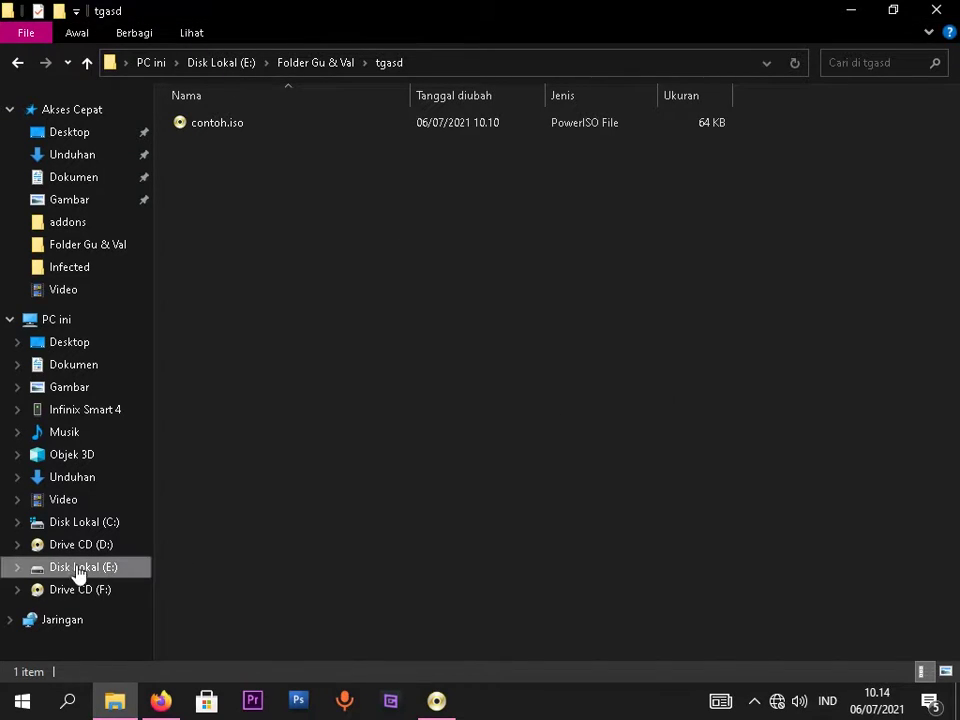
{"action": "left_click", "coordinate": [71, 547]}
{"action": "left_click", "coordinate": [615, 384]}
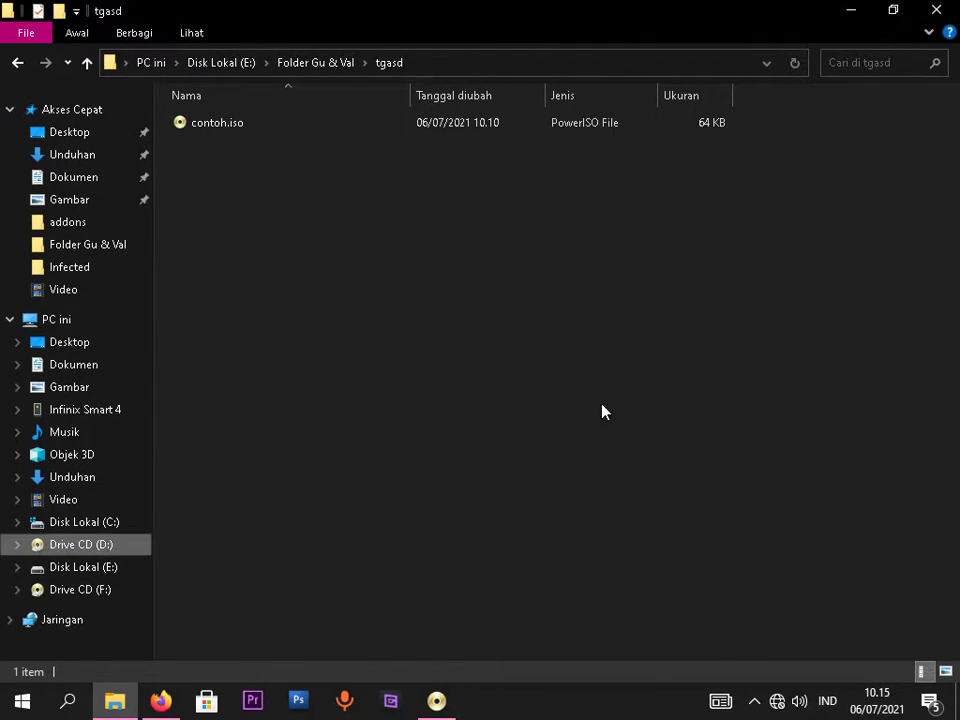
{"action": "left_click", "coordinate": [101, 570]}
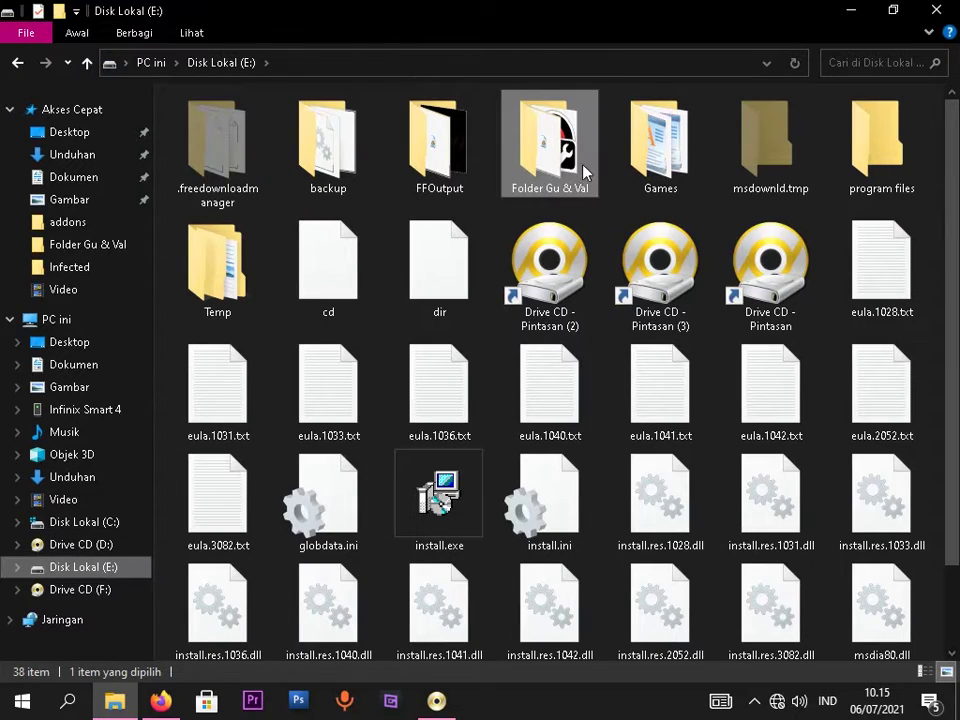
{"action": "left_click", "coordinate": [17, 62]}
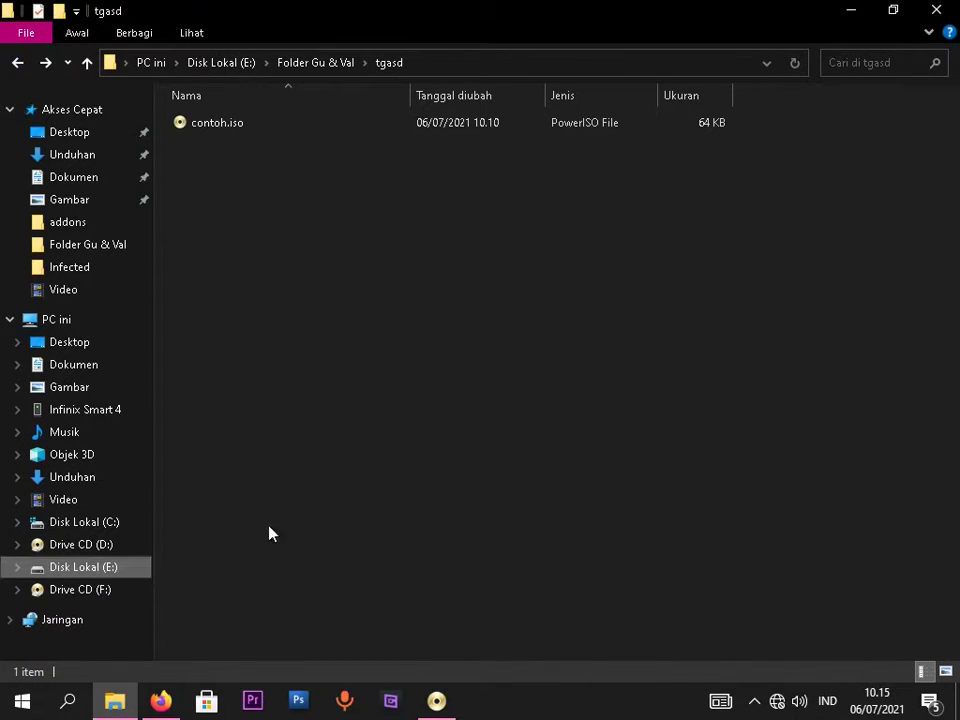
- Switch back to PowerISO and review its virtual drive mounting choices
{"action": "left_click", "coordinate": [436, 700]}
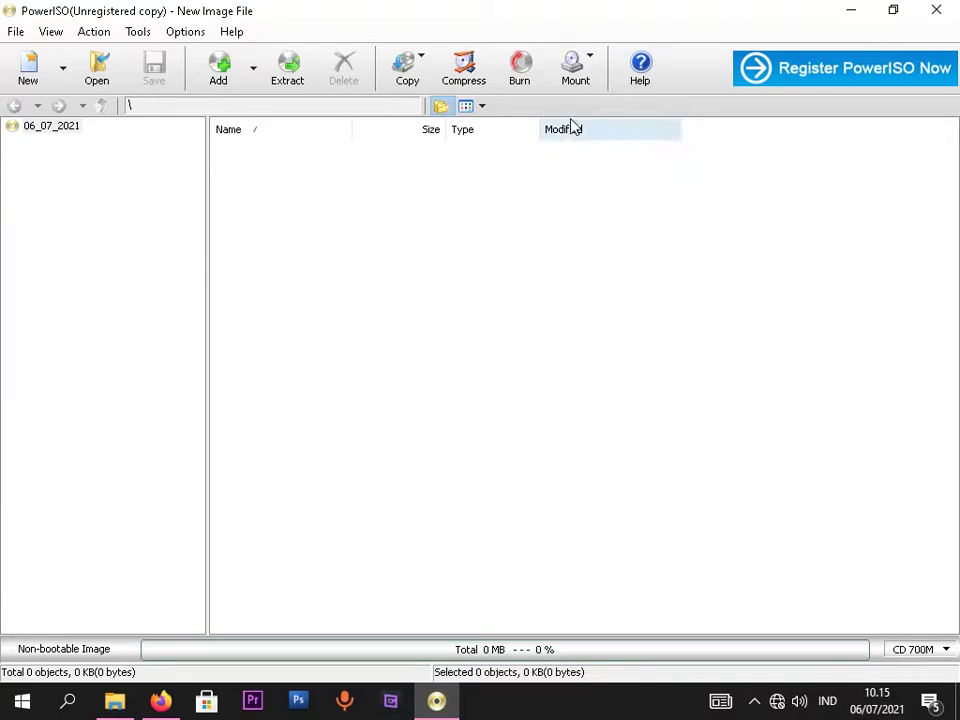
{"action": "left_click", "coordinate": [575, 67]}
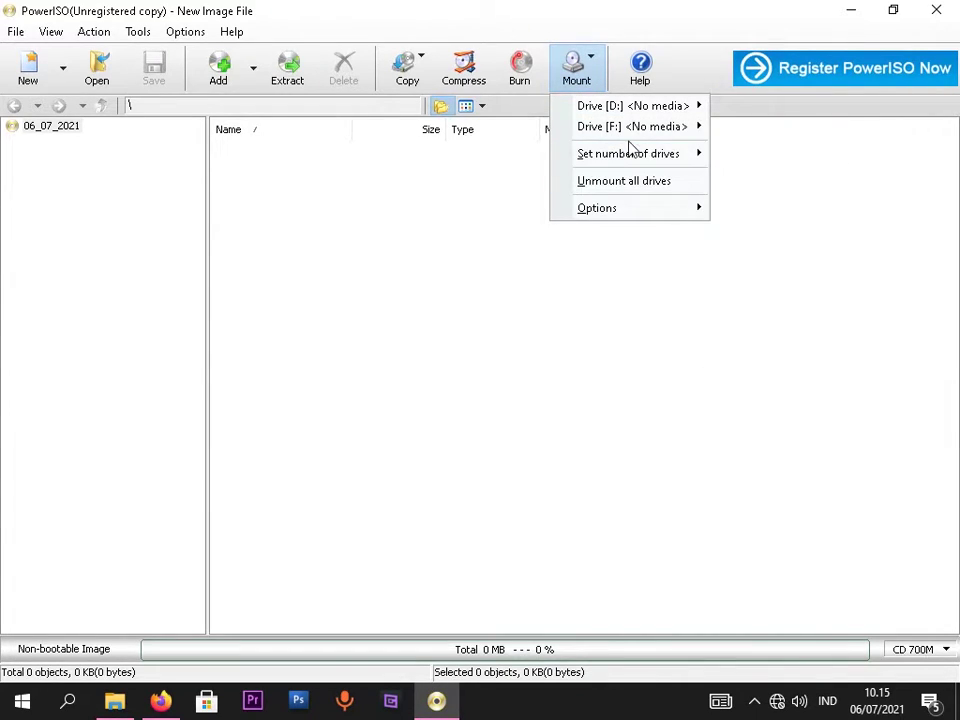
{"action": "mouse_move", "coordinate": [690, 158]}
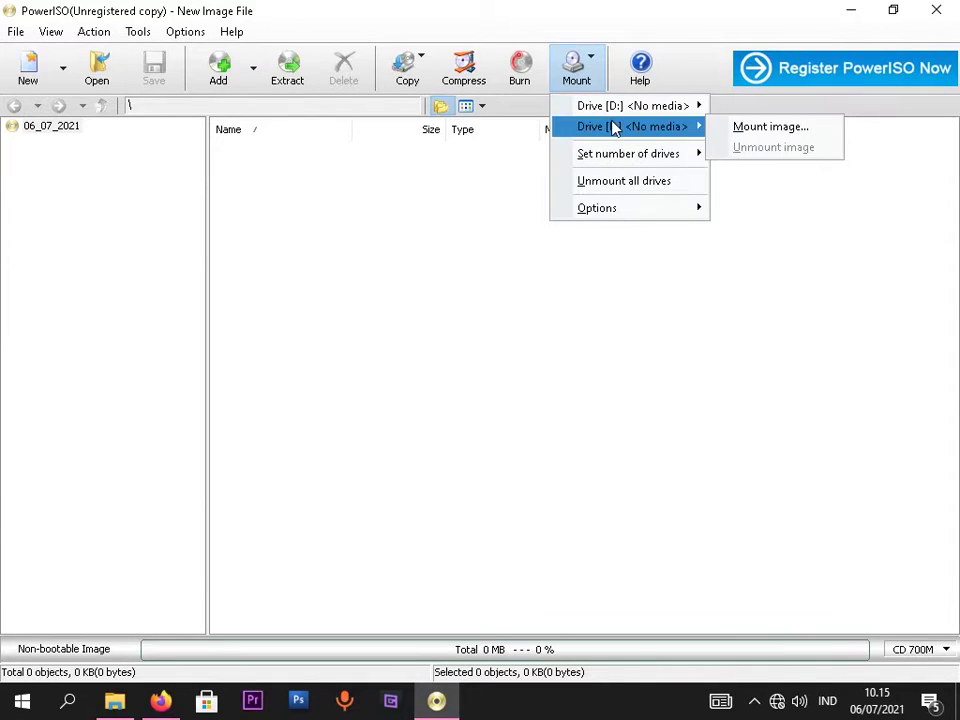
{"action": "left_click", "coordinate": [938, 221]}
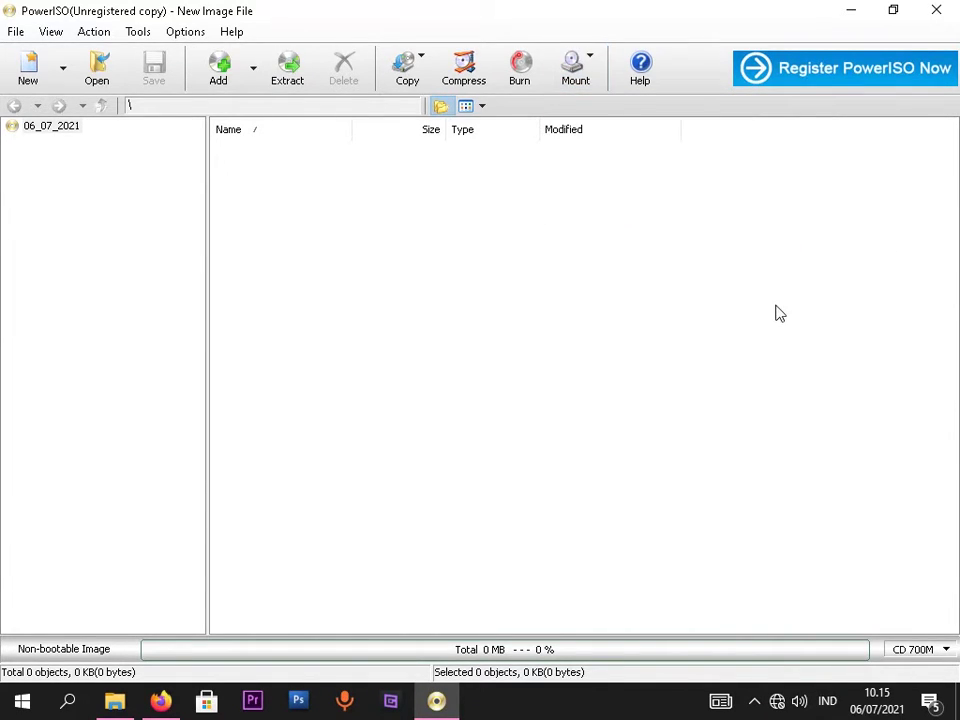
- Minimize PowerISO and mount contoh.iso from the tgasd folder to virtual drive D
{"action": "left_click", "coordinate": [852, 10]}
{"action": "left_click", "coordinate": [238, 123]}
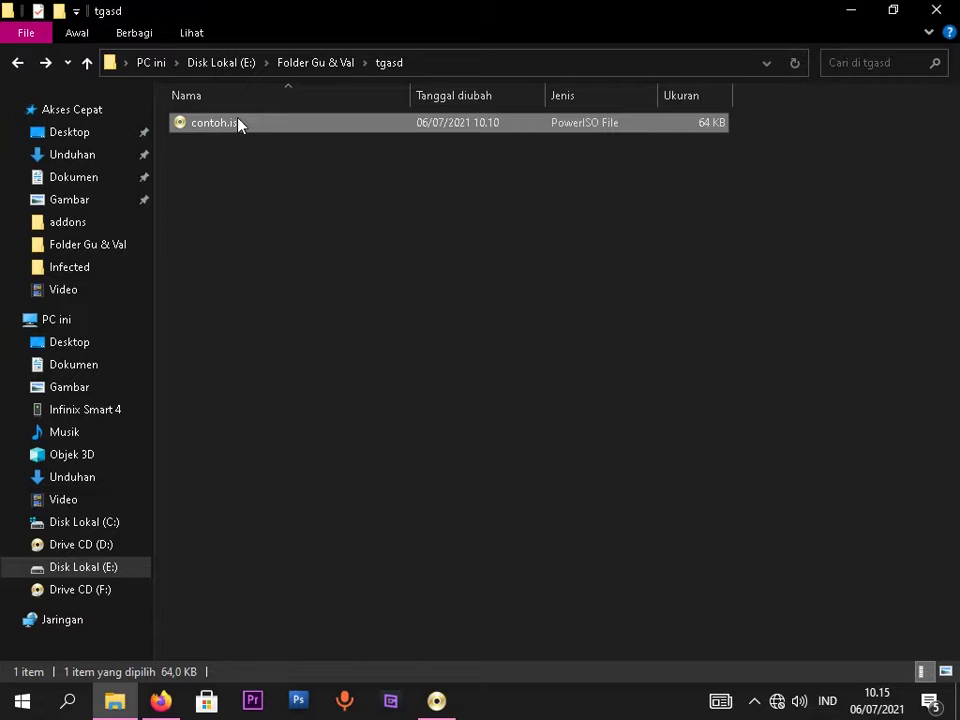
{"action": "right_click", "coordinate": [249, 128]}
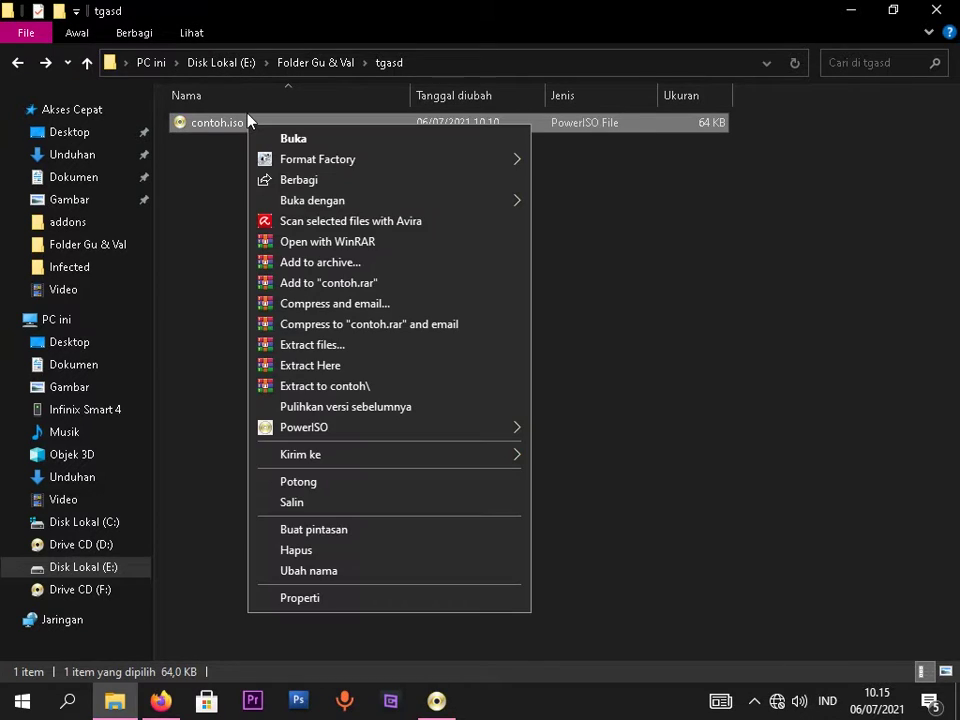
{"action": "mouse_move", "coordinate": [277, 203]}
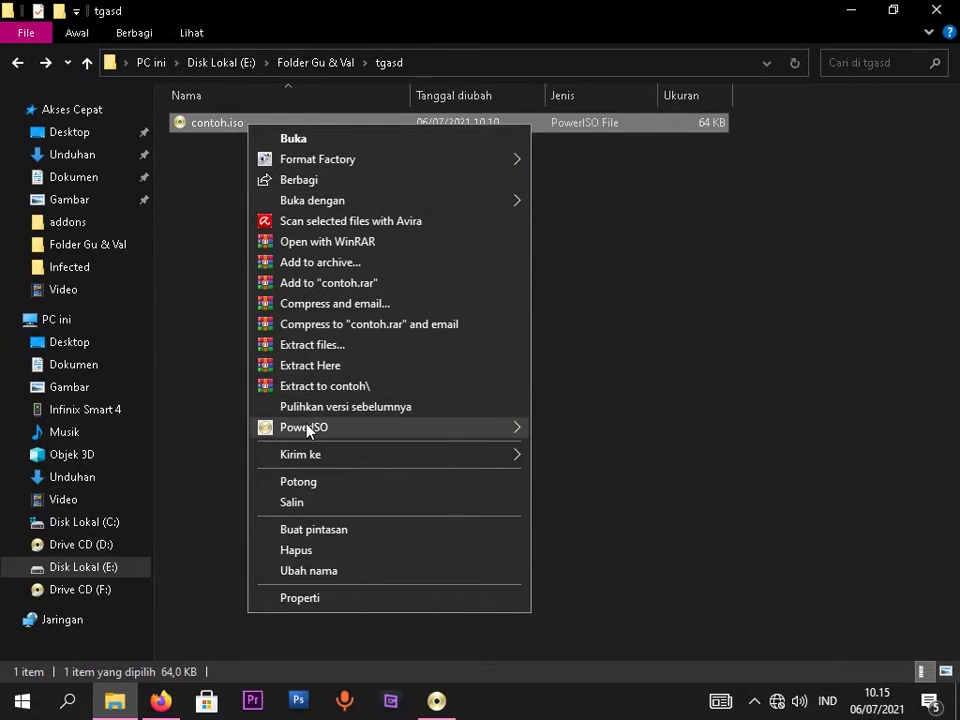
{"action": "mouse_move", "coordinate": [300, 436]}
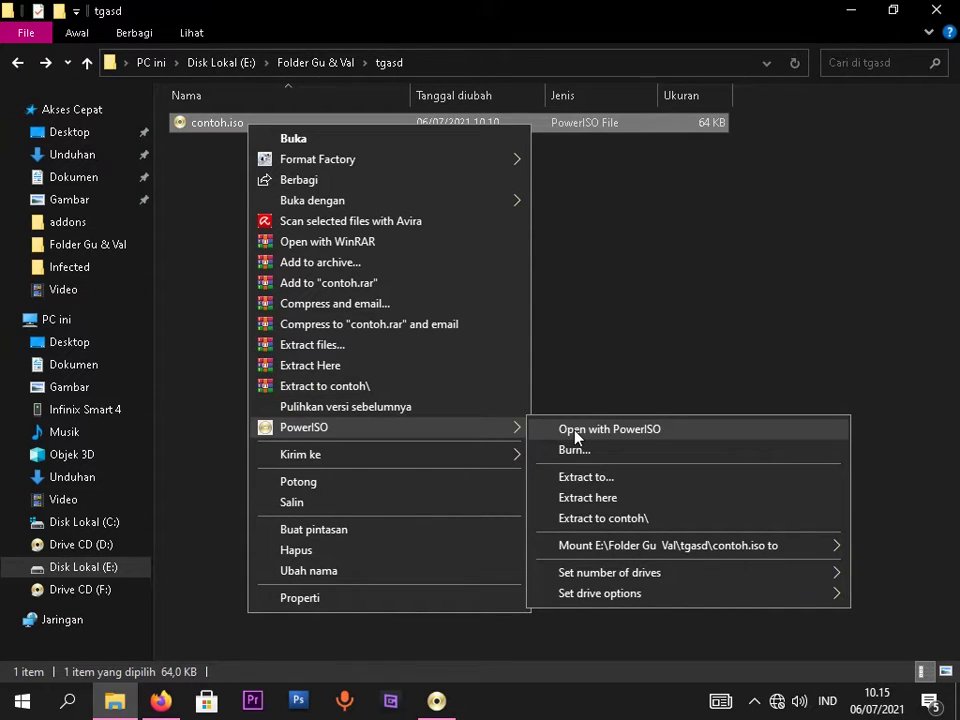
{"action": "mouse_move", "coordinate": [572, 555]}
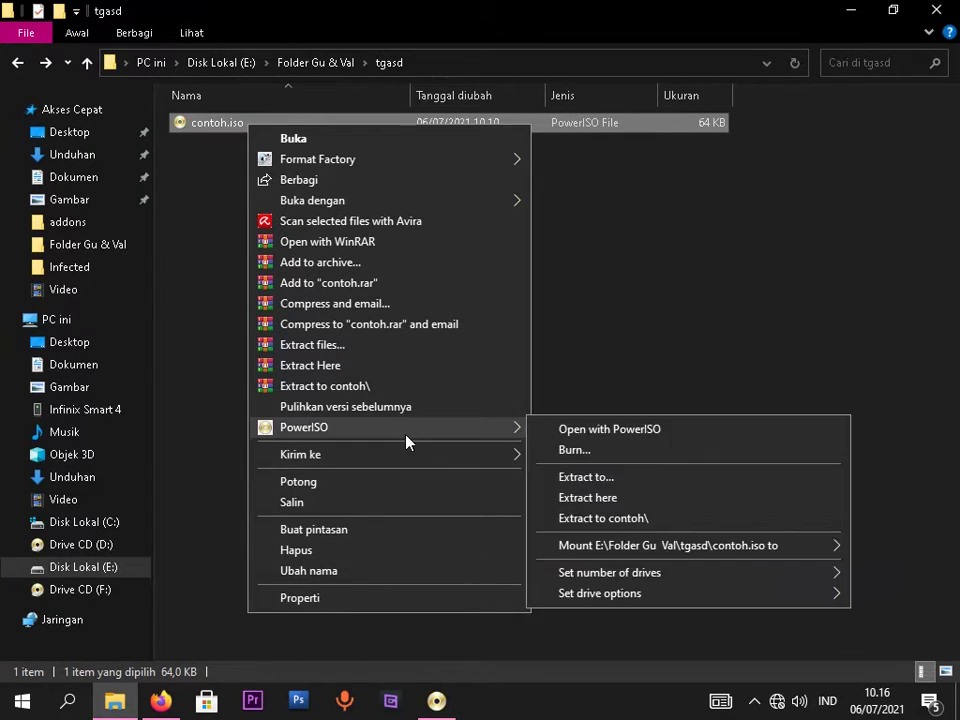
{"action": "mouse_move", "coordinate": [614, 553]}
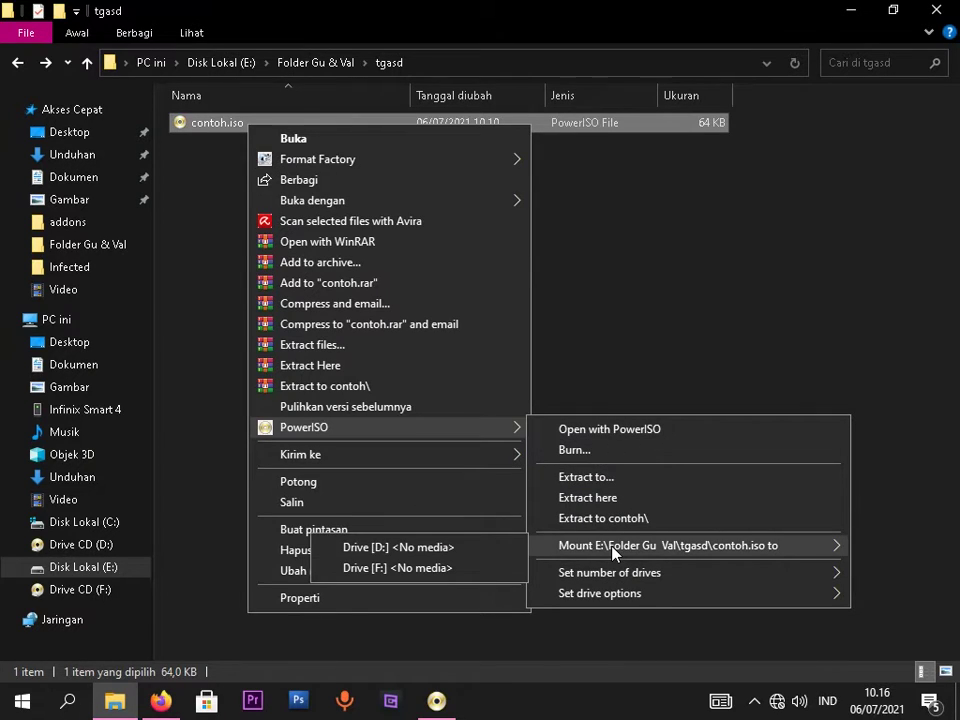
{"action": "left_click", "coordinate": [503, 548]}
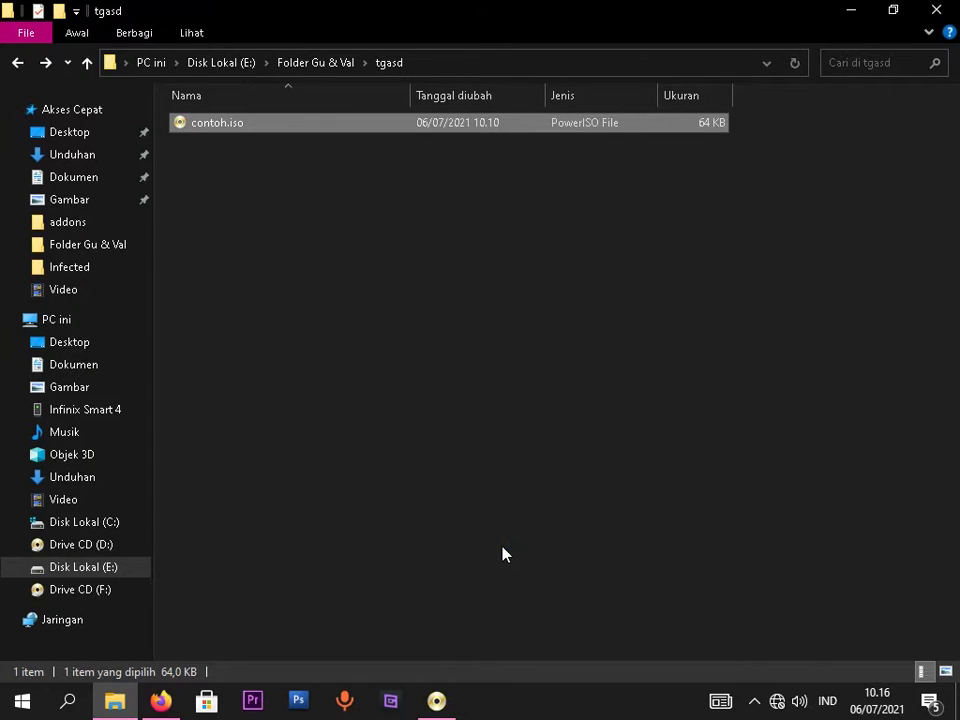
- View the mounted image's contents on drive D and go back to the tgasd folder
{"action": "left_click", "coordinate": [105, 550]}
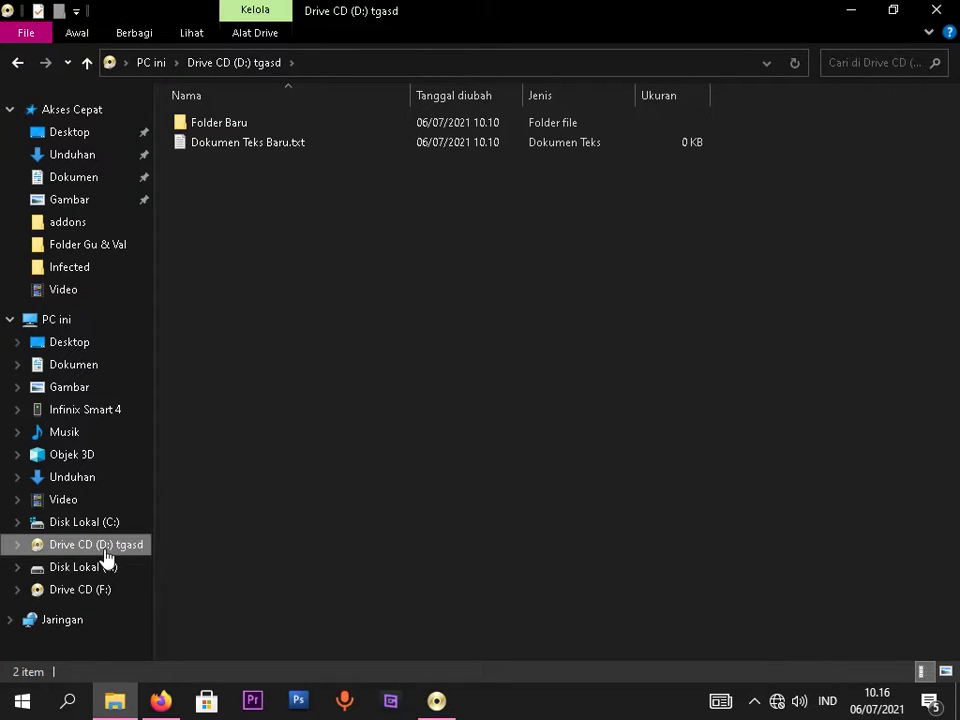
{"action": "left_click", "coordinate": [107, 567]}
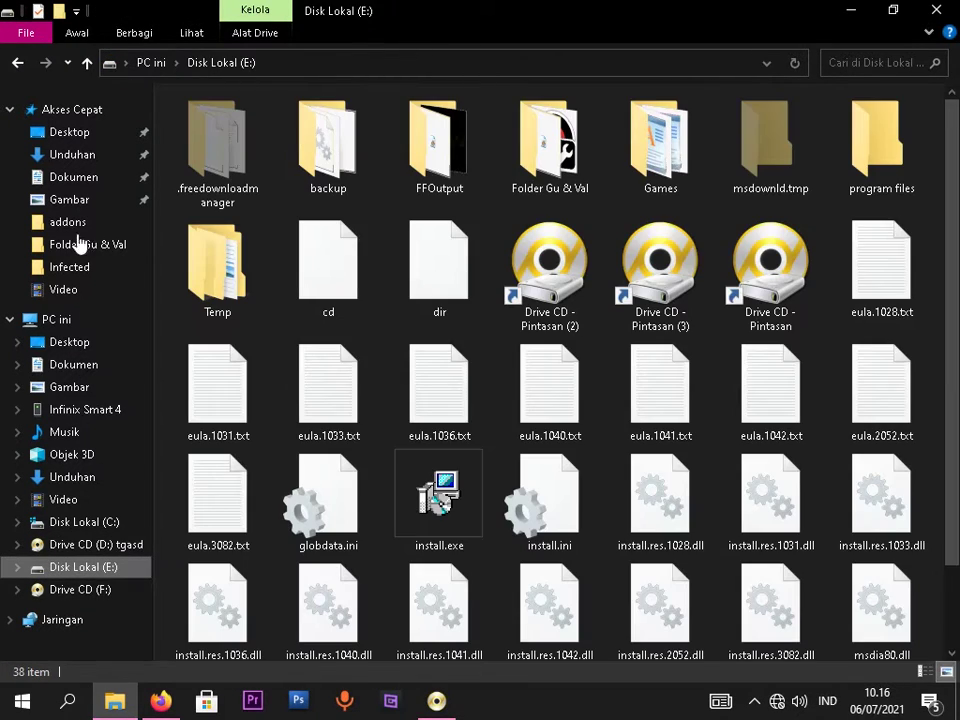
{"action": "left_click", "coordinate": [16, 63]}
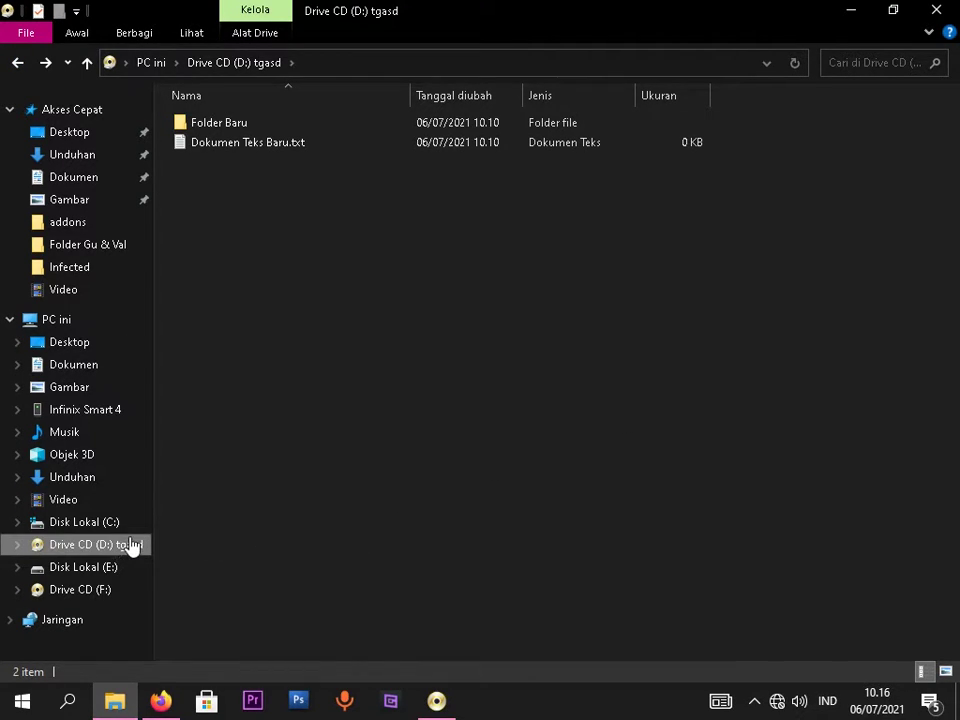
{"action": "left_click", "coordinate": [17, 63]}
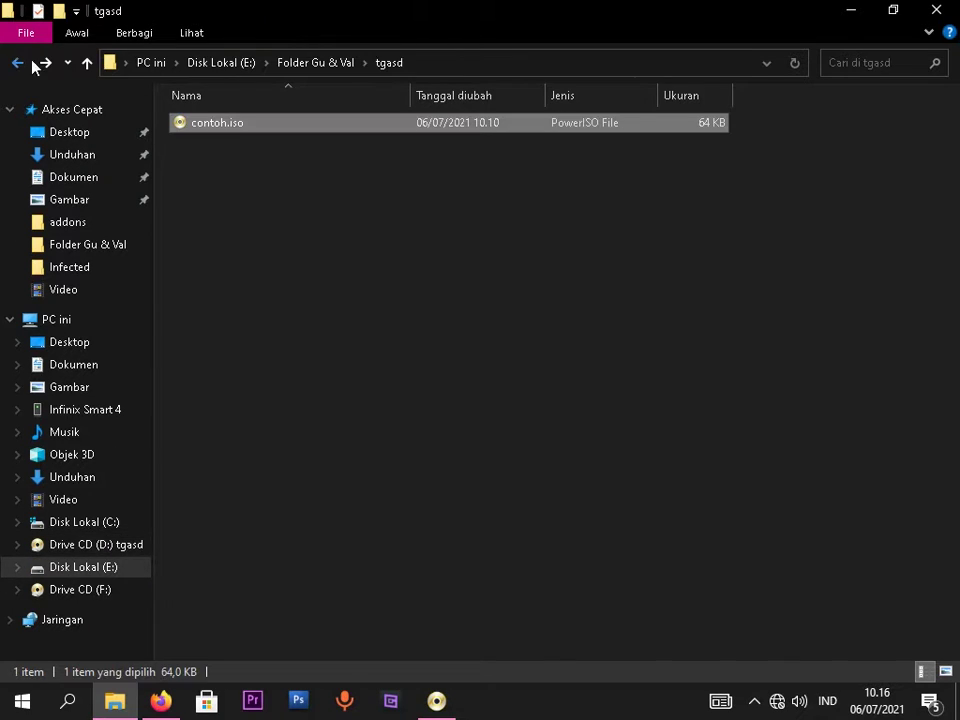
{"action": "left_click", "coordinate": [221, 124]}
{"action": "left_click", "coordinate": [295, 261]}
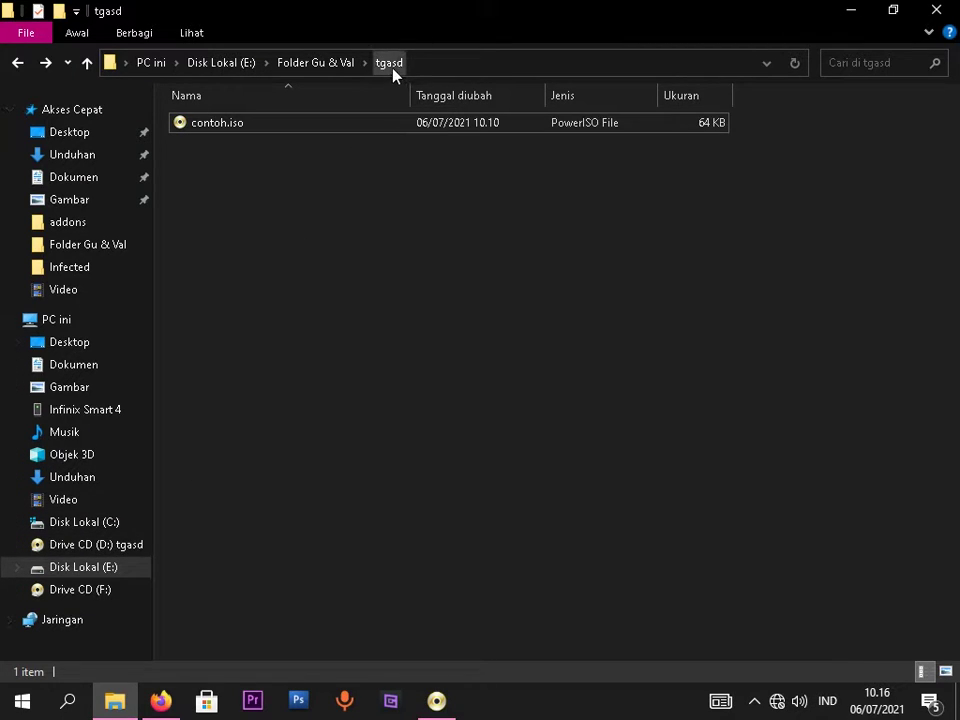
- Look through the tgasd folder on drive E and Folder Baru on the mounted drive D
{"action": "left_click", "coordinate": [313, 66]}
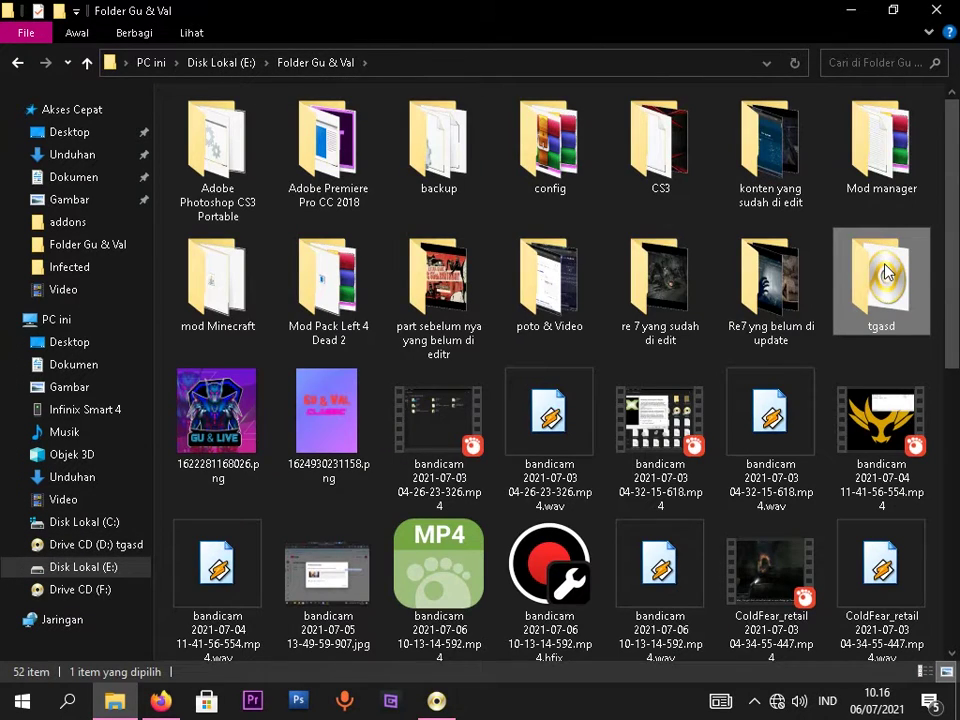
{"action": "key", "text": "Return"}
{"action": "left_click", "coordinate": [130, 544]}
{"action": "left_click_drag", "start_coordinate": [245, 250], "coordinate": [957, 63]}
{"action": "left_click_drag", "start_coordinate": [495, 278], "coordinate": [279, 130]}
{"action": "double_click", "coordinate": [215, 122]}
{"action": "left_click", "coordinate": [232, 64]}
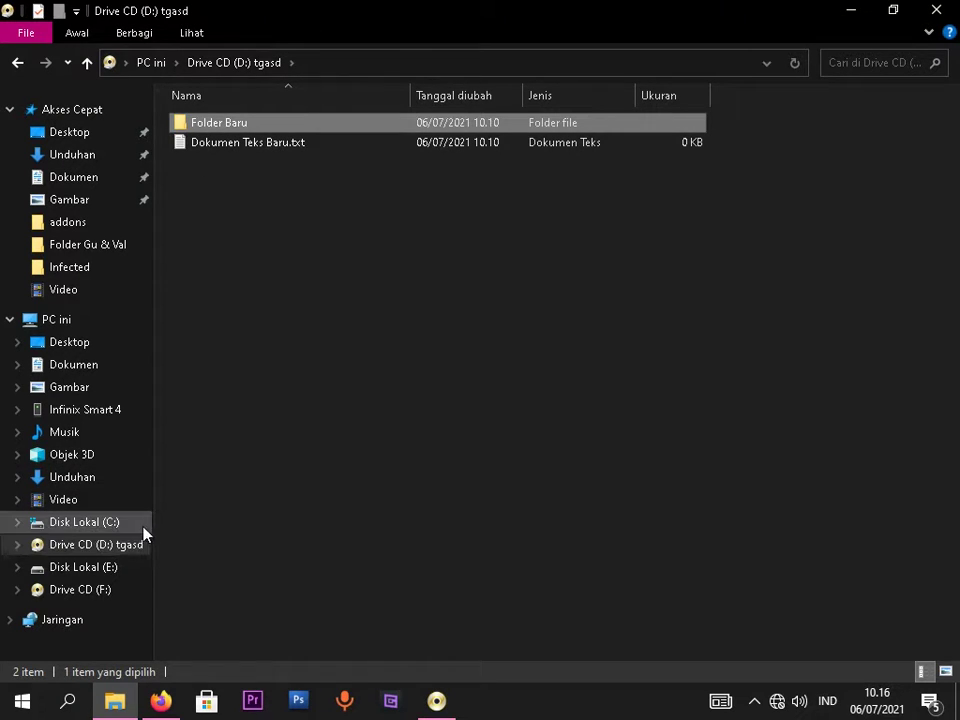
- Reopen the tgasd folder in Folder Gu & Val on drive E
{"action": "left_click", "coordinate": [105, 568]}
{"action": "double_click", "coordinate": [588, 167]}
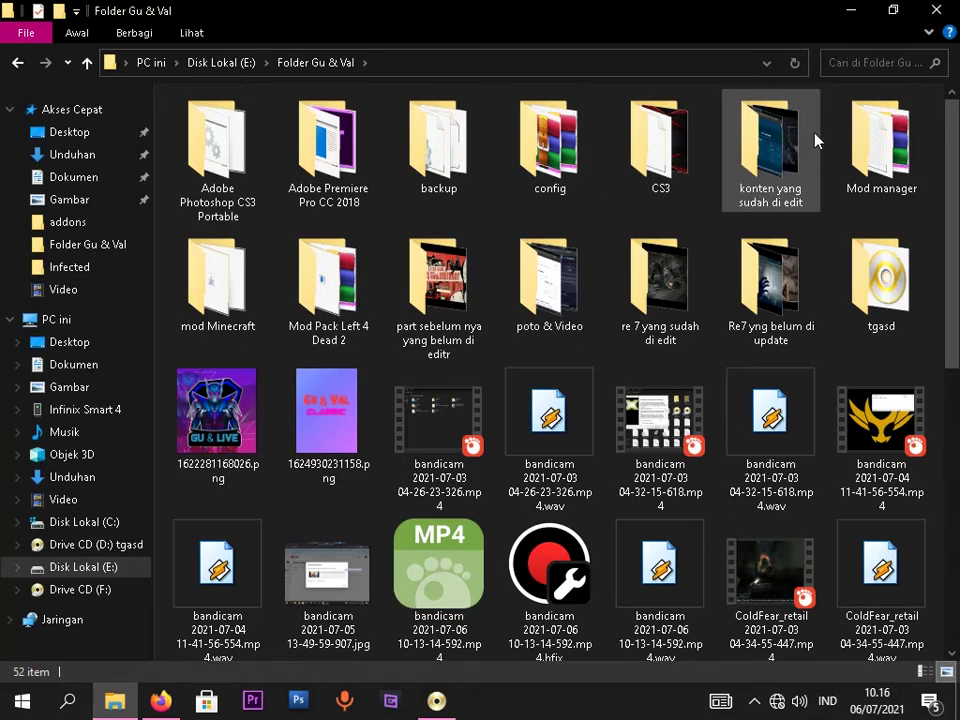
{"action": "double_click", "coordinate": [884, 270]}
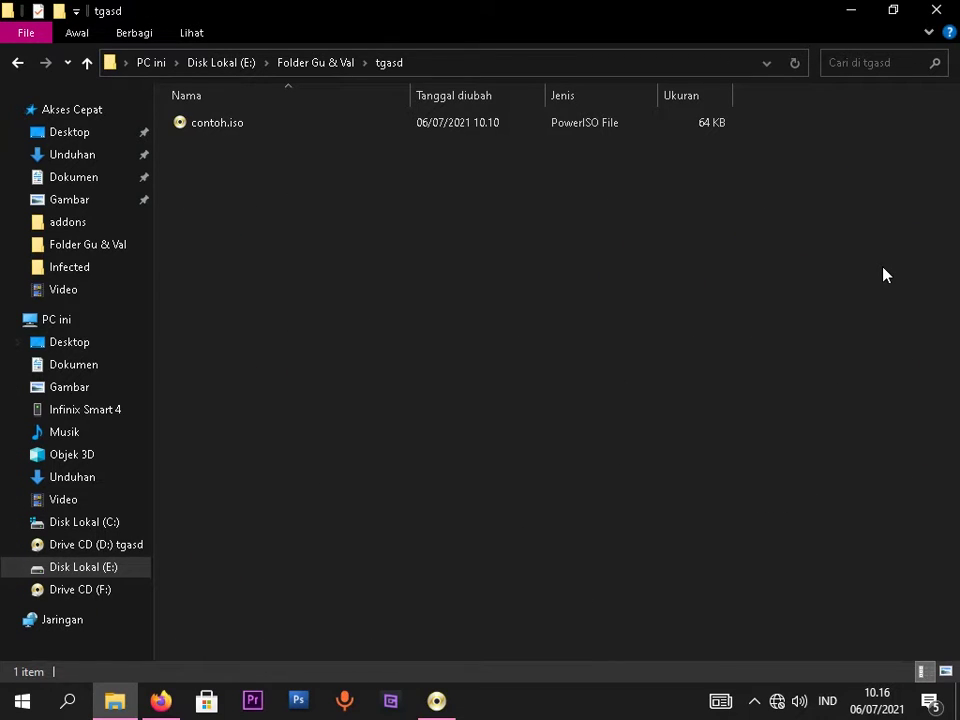